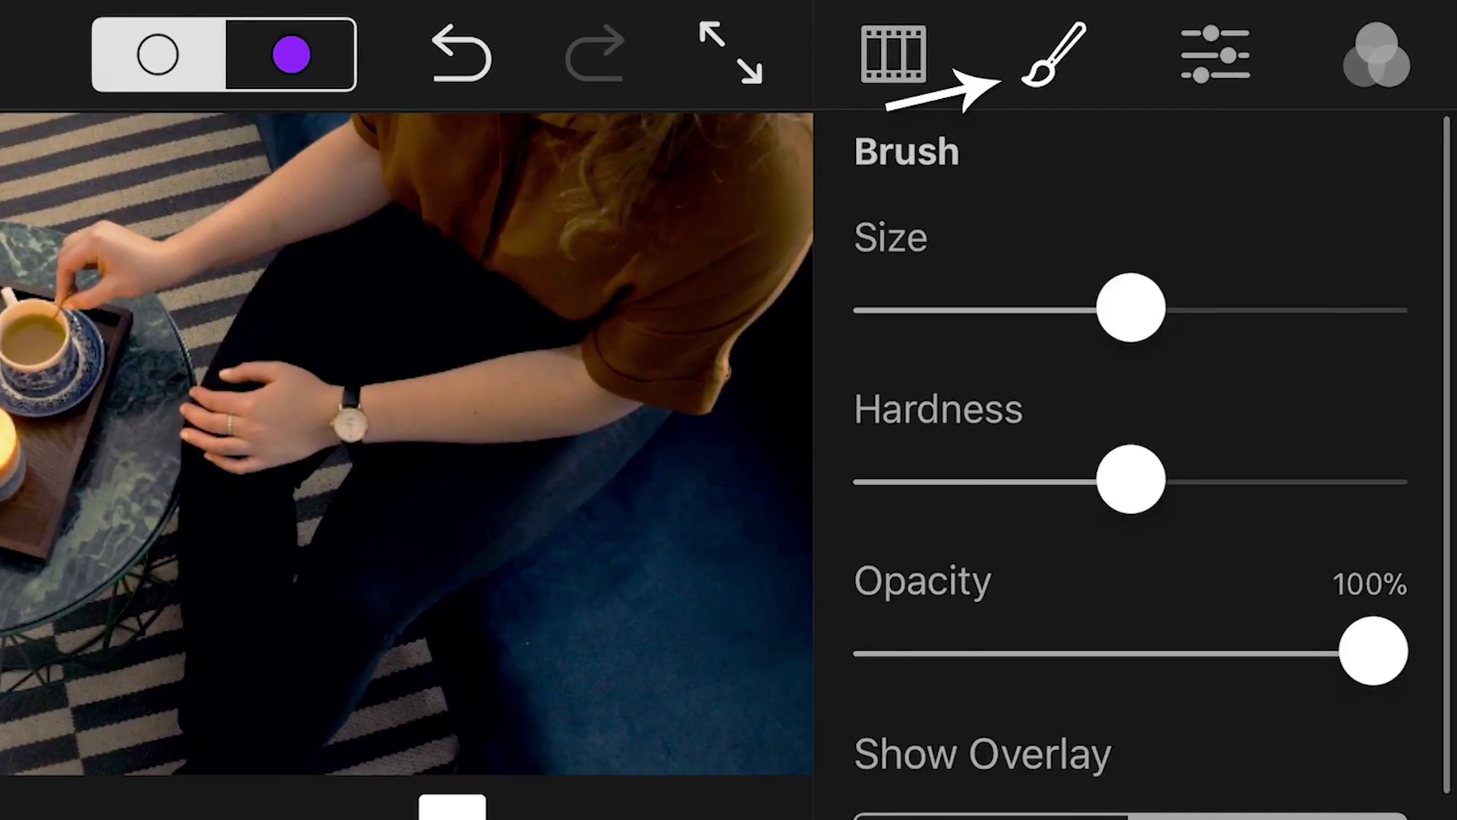
Shrink and soften the mask brush, then paint motion back over the teacup and hand.
{"action": "left_click_drag", "start_coordinate": [1108, 307], "coordinate": [1079, 307]}
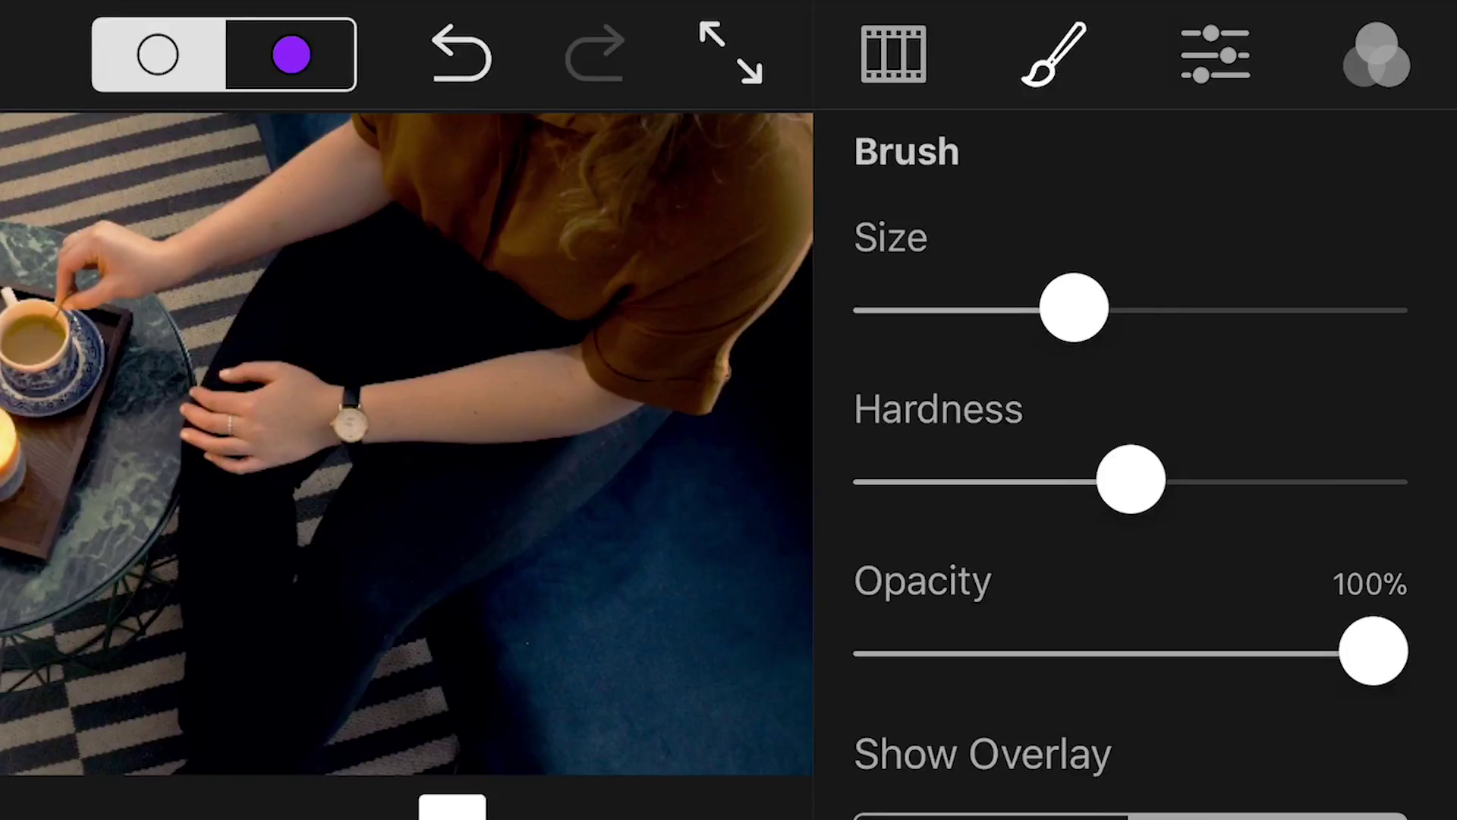
{"action": "left_click_drag", "start_coordinate": [1114, 480], "coordinate": [1004, 479]}
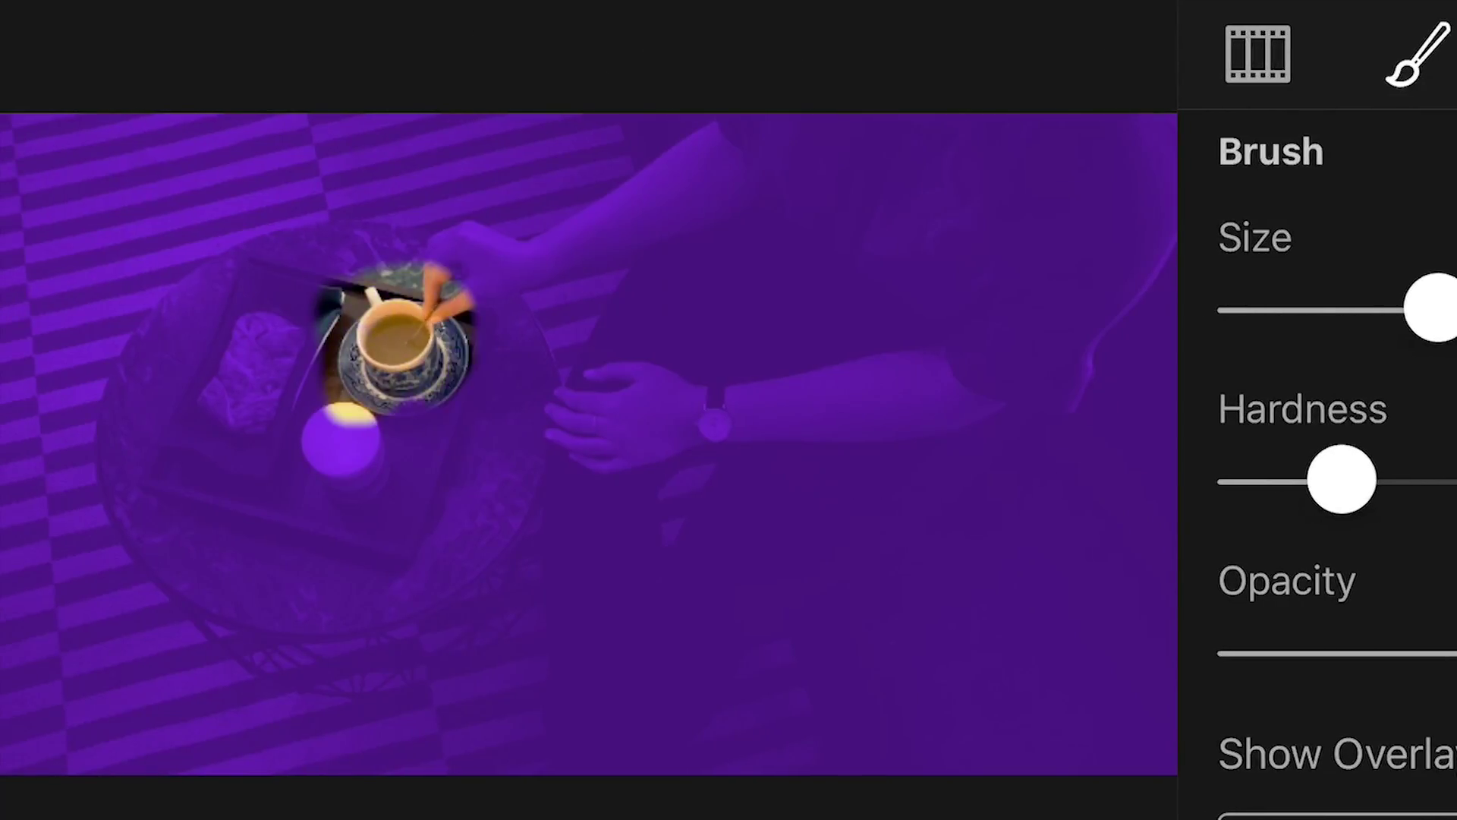
{"action": "mouse_move", "coordinate": [395, 318]}
{"action": "left_mouse_down"}
{"action": "mouse_move", "coordinate": [402, 250]}
{"action": "mouse_move", "coordinate": [547, 235]}
{"action": "mouse_move", "coordinate": [524, 182]}
{"action": "mouse_move", "coordinate": [645, 167]}
{"action": "mouse_move", "coordinate": [667, 182]}
{"action": "left_mouse_up"}
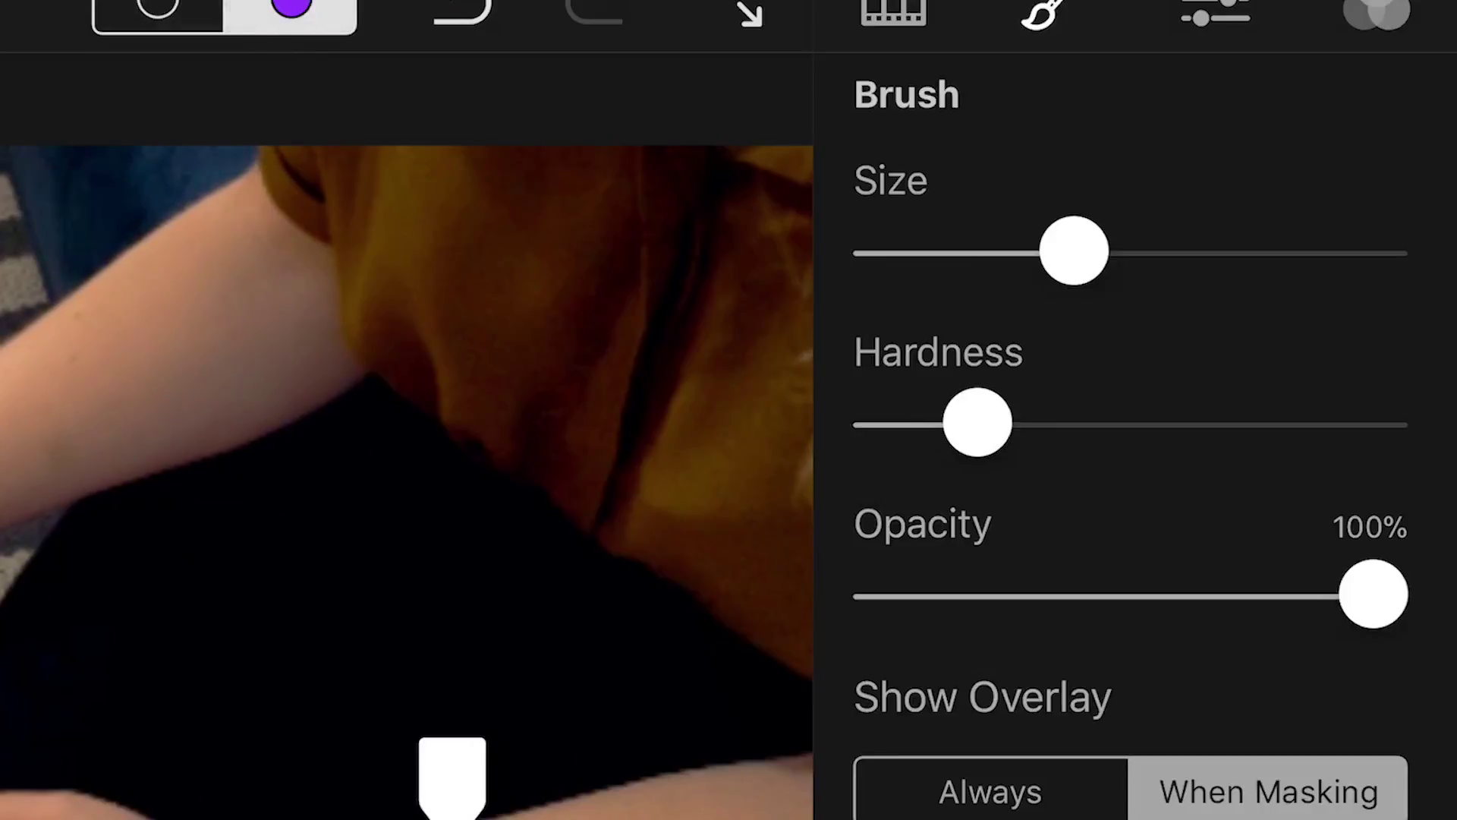
{"action": "left_click_drag", "start_coordinate": [1372, 595], "coordinate": [1134, 594]}
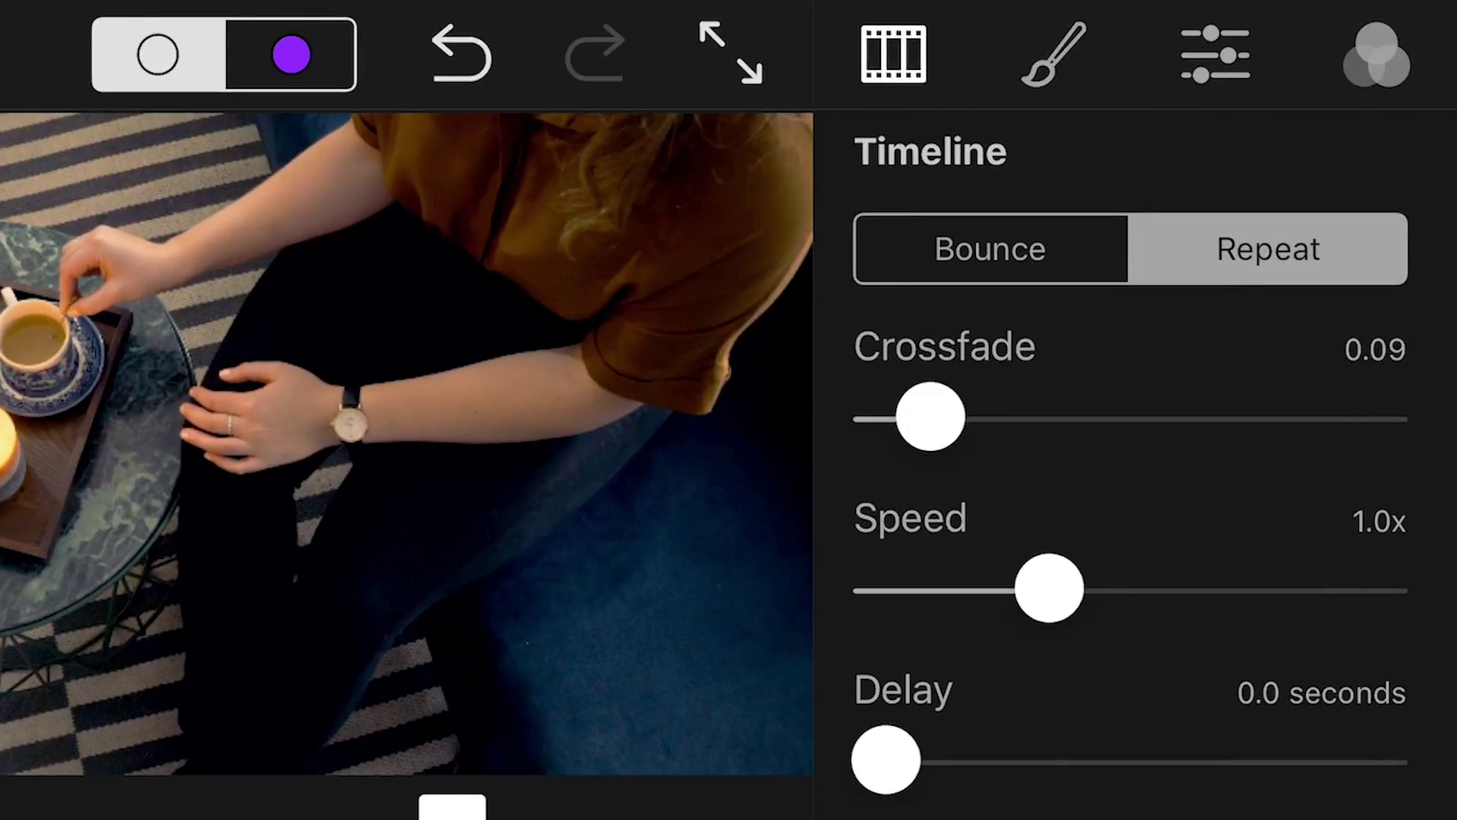
Nudge the loop crossfade up to 0.12.
{"action": "left_click_drag", "start_coordinate": [930, 415], "coordinate": [945, 416]}
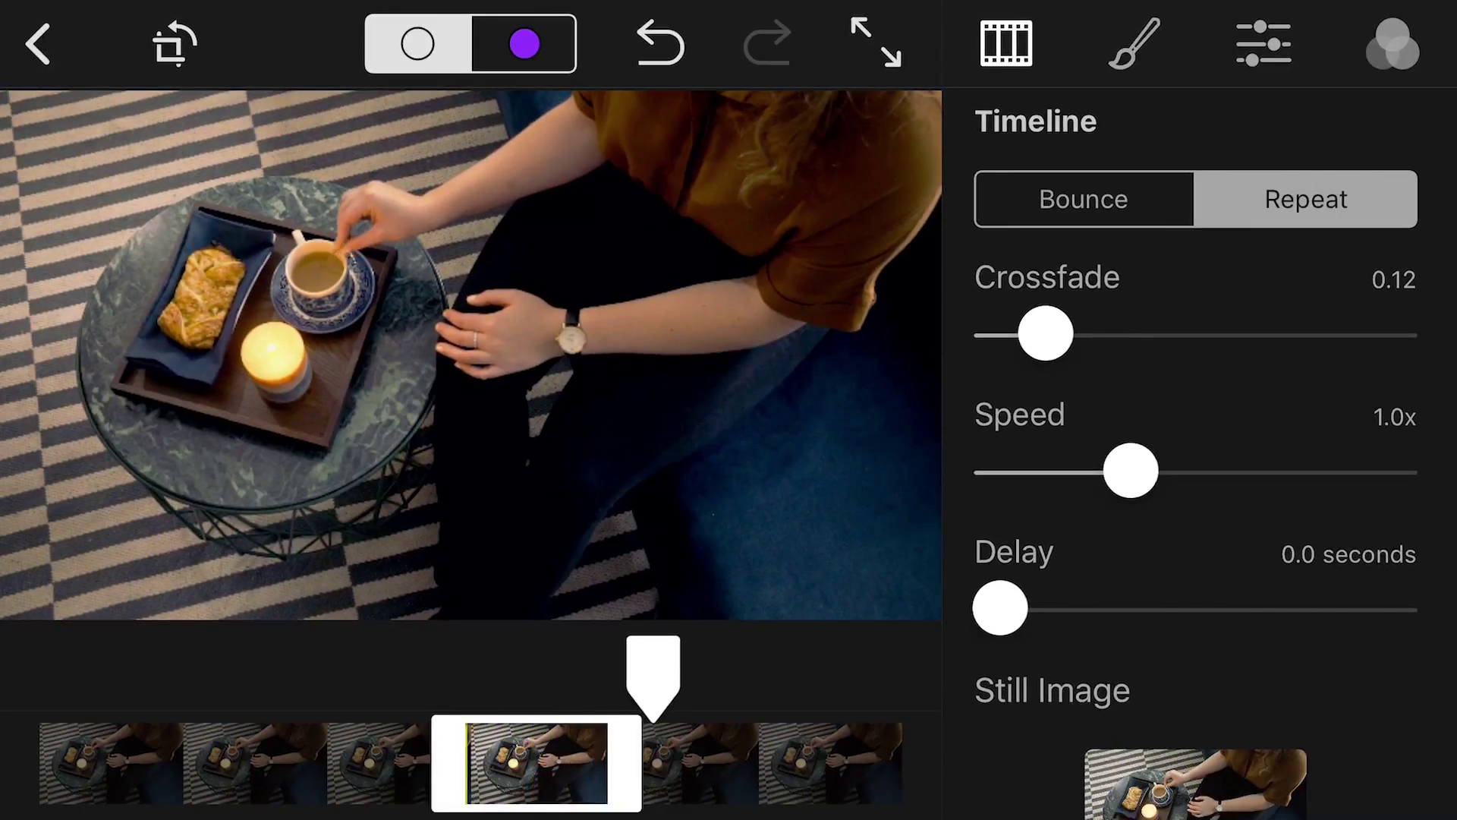
Import a replacement still image from All Photos in the photo library.
{"action": "scroll", "coordinate": [1195, 456], "scroll_direction": "down", "scroll_amount": 5}
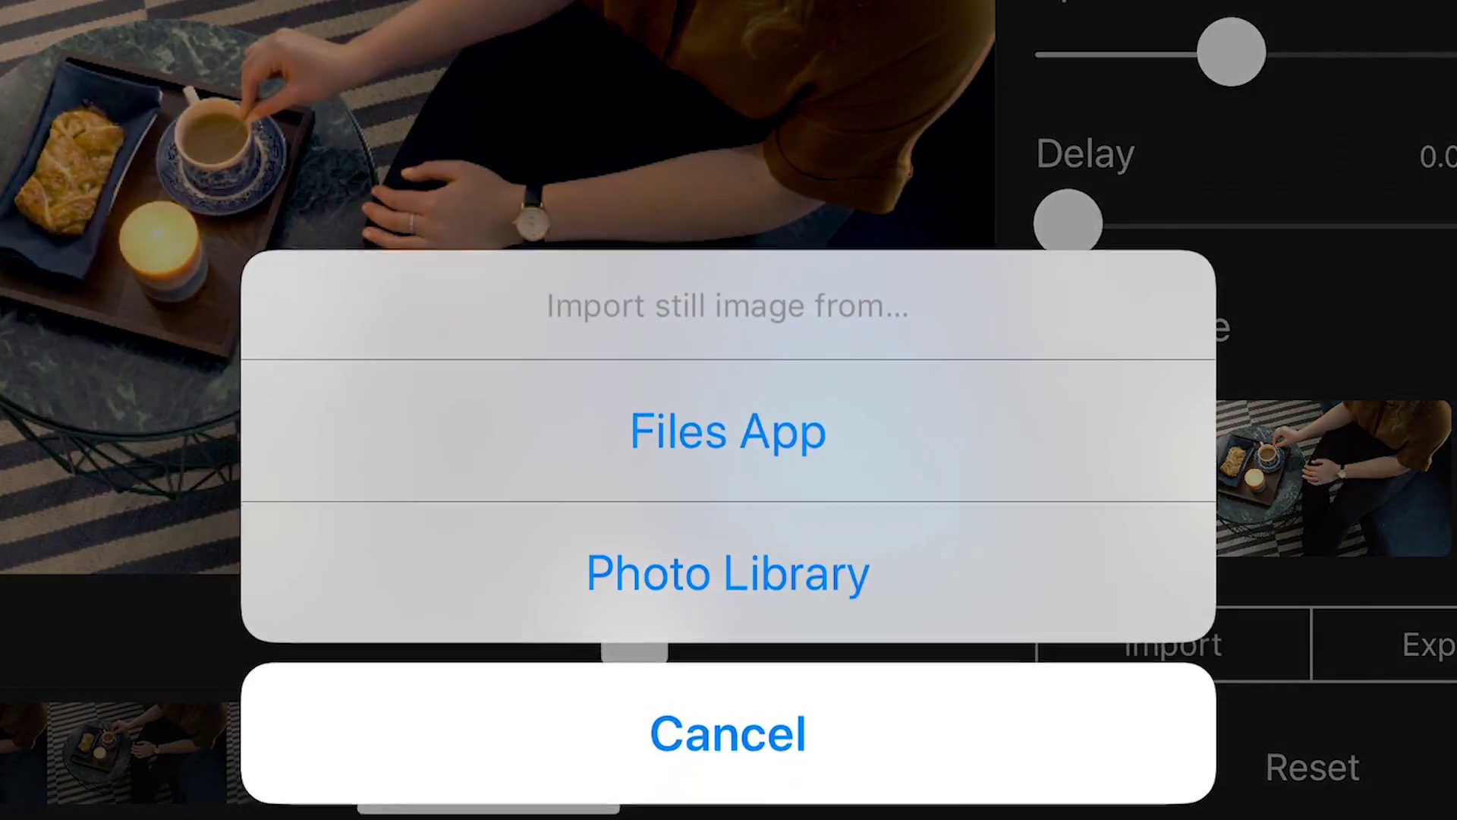
{"action": "left_click", "coordinate": [728, 568]}
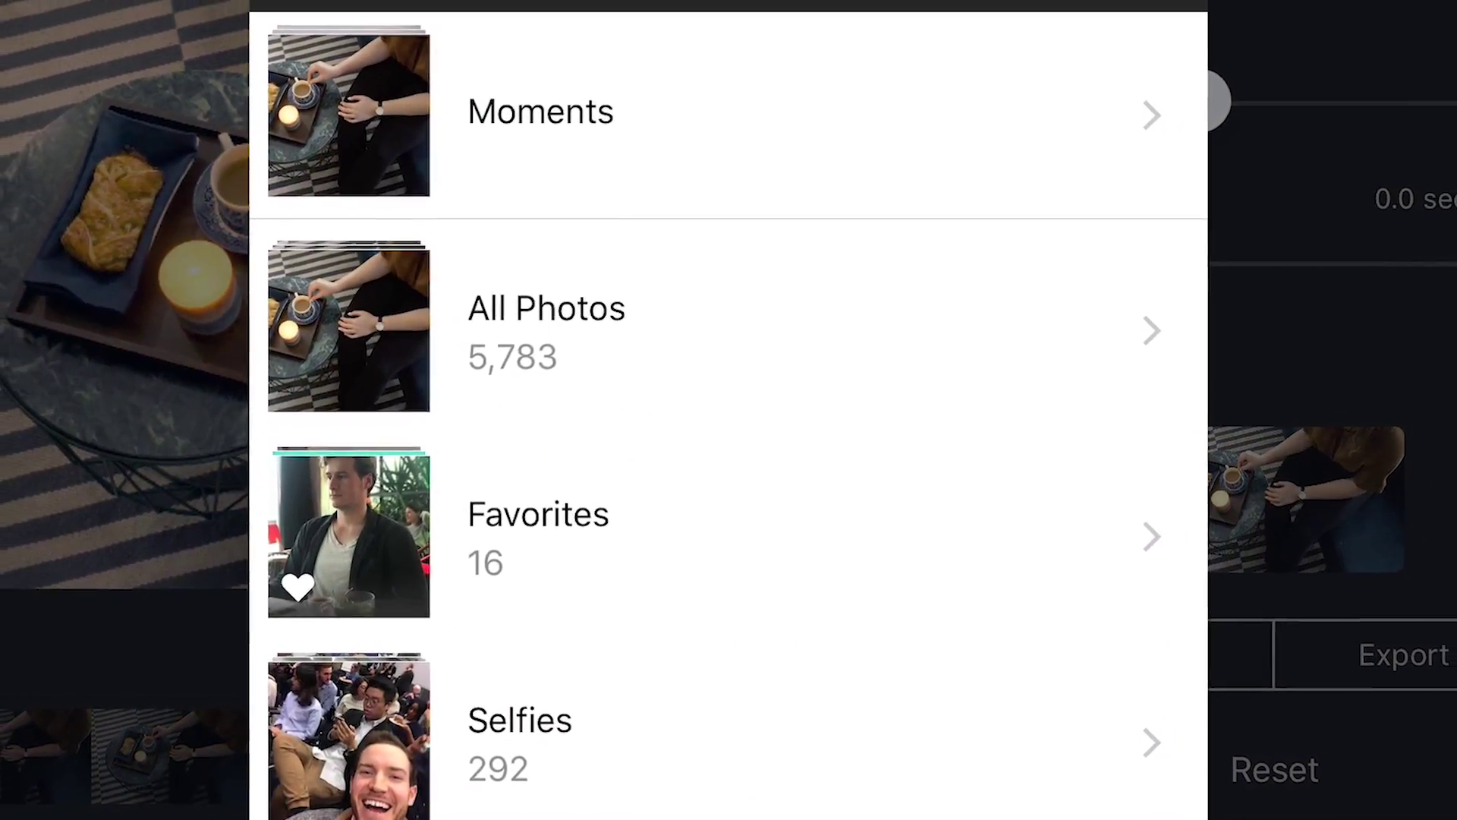
{"action": "left_click", "coordinate": [540, 334]}
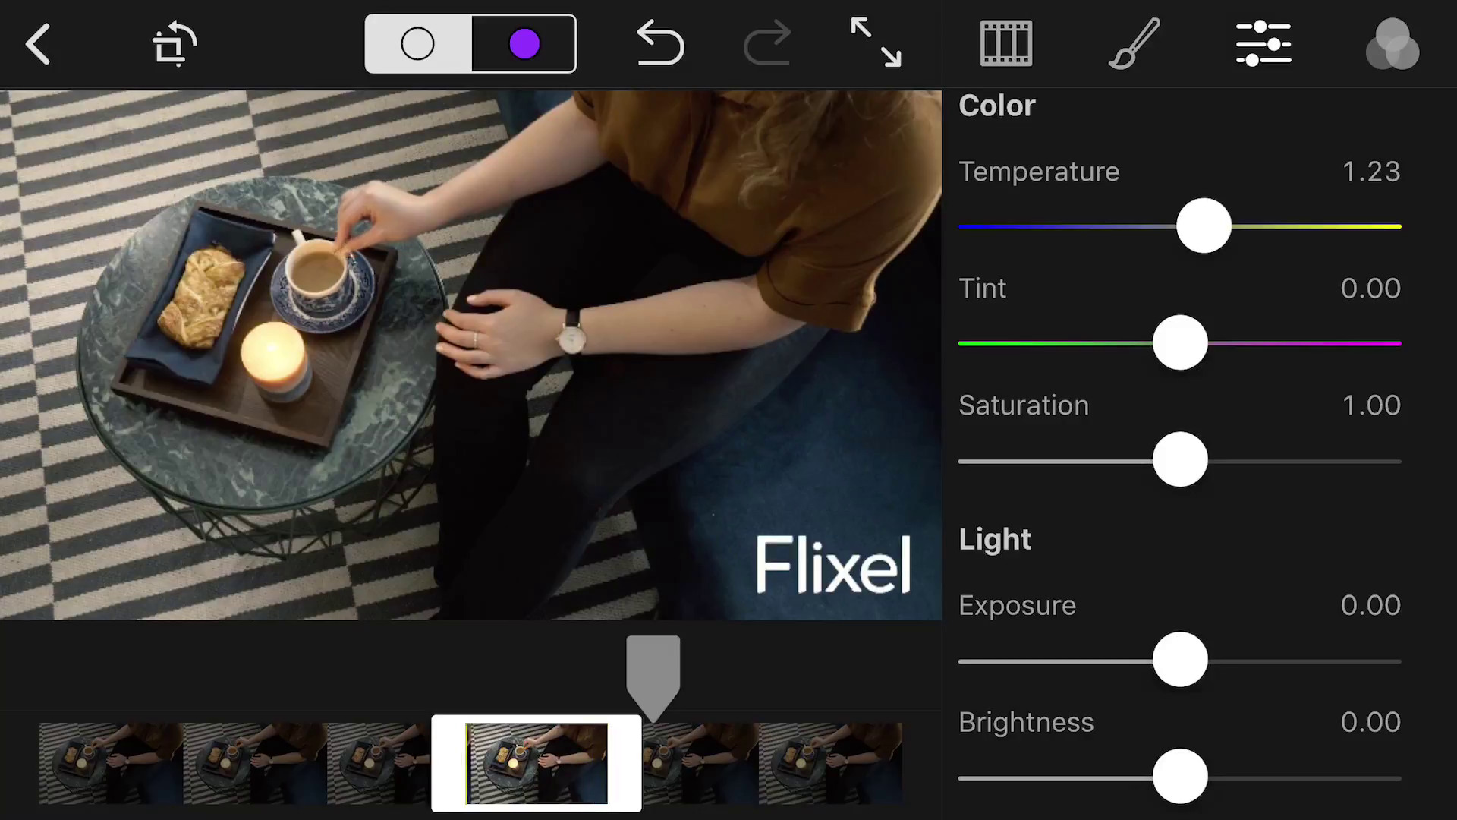
Boost the colour saturation to 1.16.
{"action": "left_click_drag", "start_coordinate": [1180, 459], "coordinate": [1209, 459]}
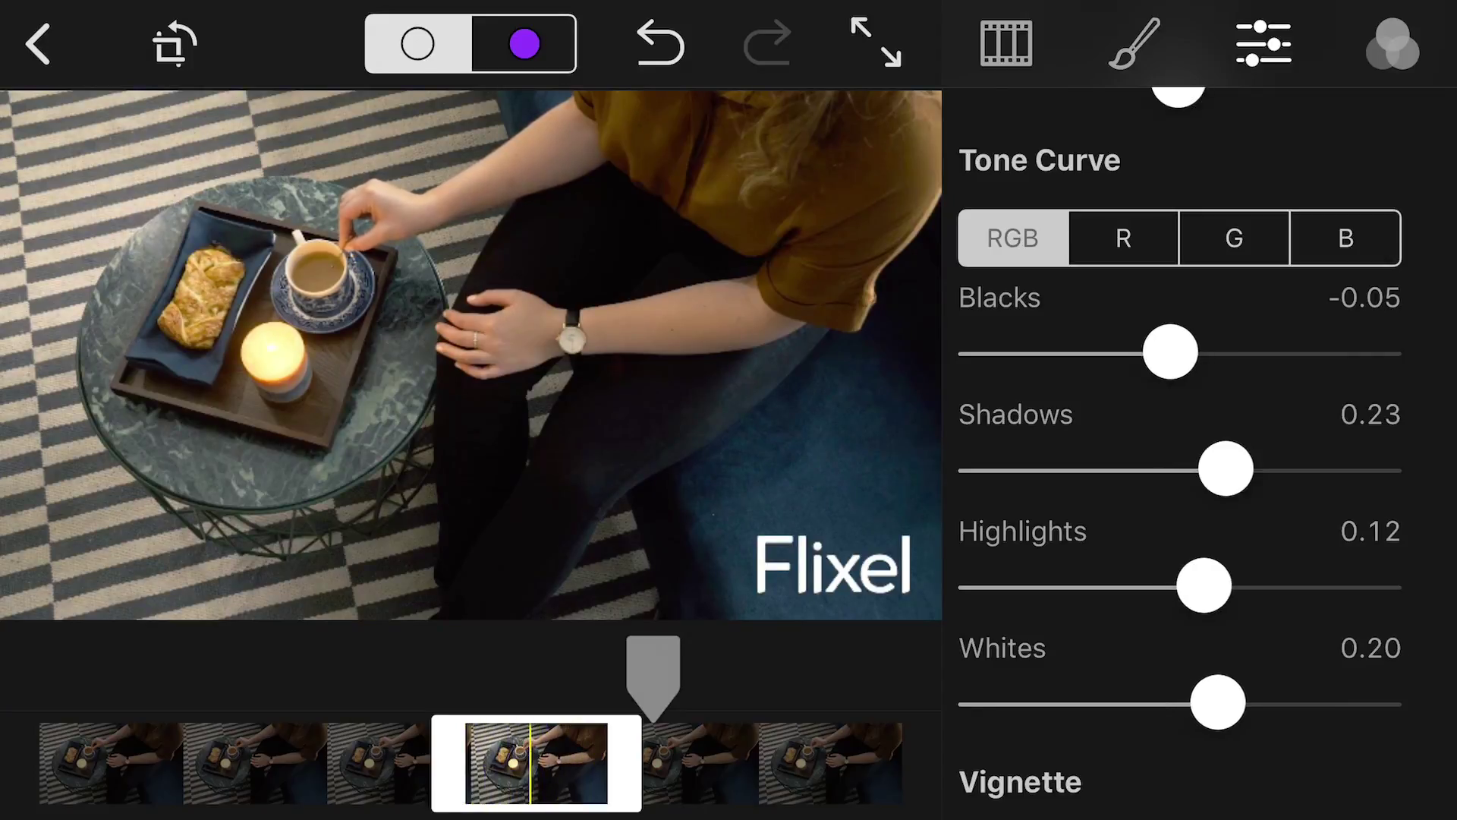
Pull down the red shadows, darken the green blacks and raise the green highlights.
{"action": "left_click", "coordinate": [1123, 237]}
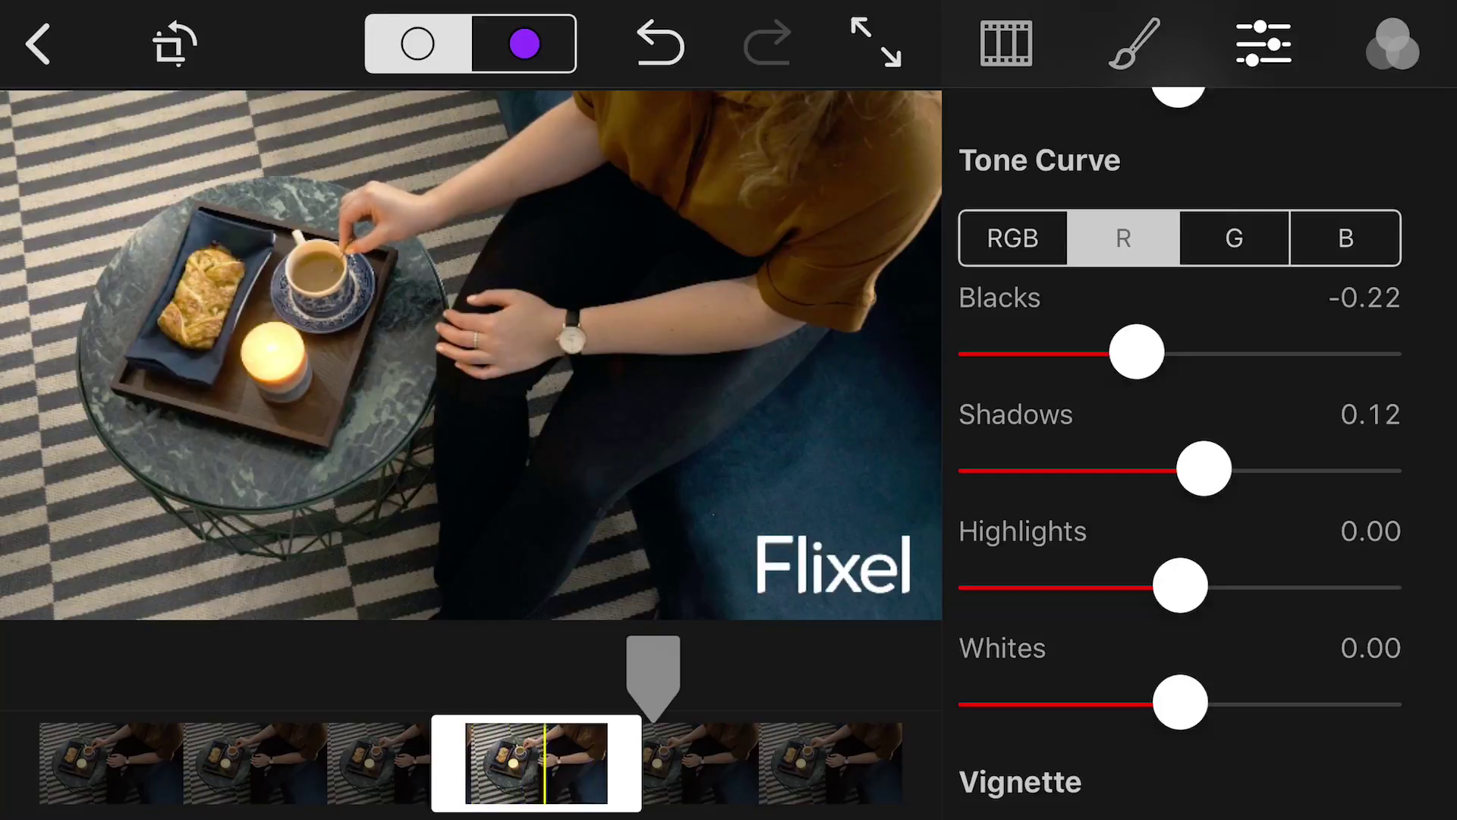
{"action": "left_click_drag", "start_coordinate": [1203, 470], "coordinate": [1158, 469]}
{"action": "left_click", "coordinate": [1234, 237]}
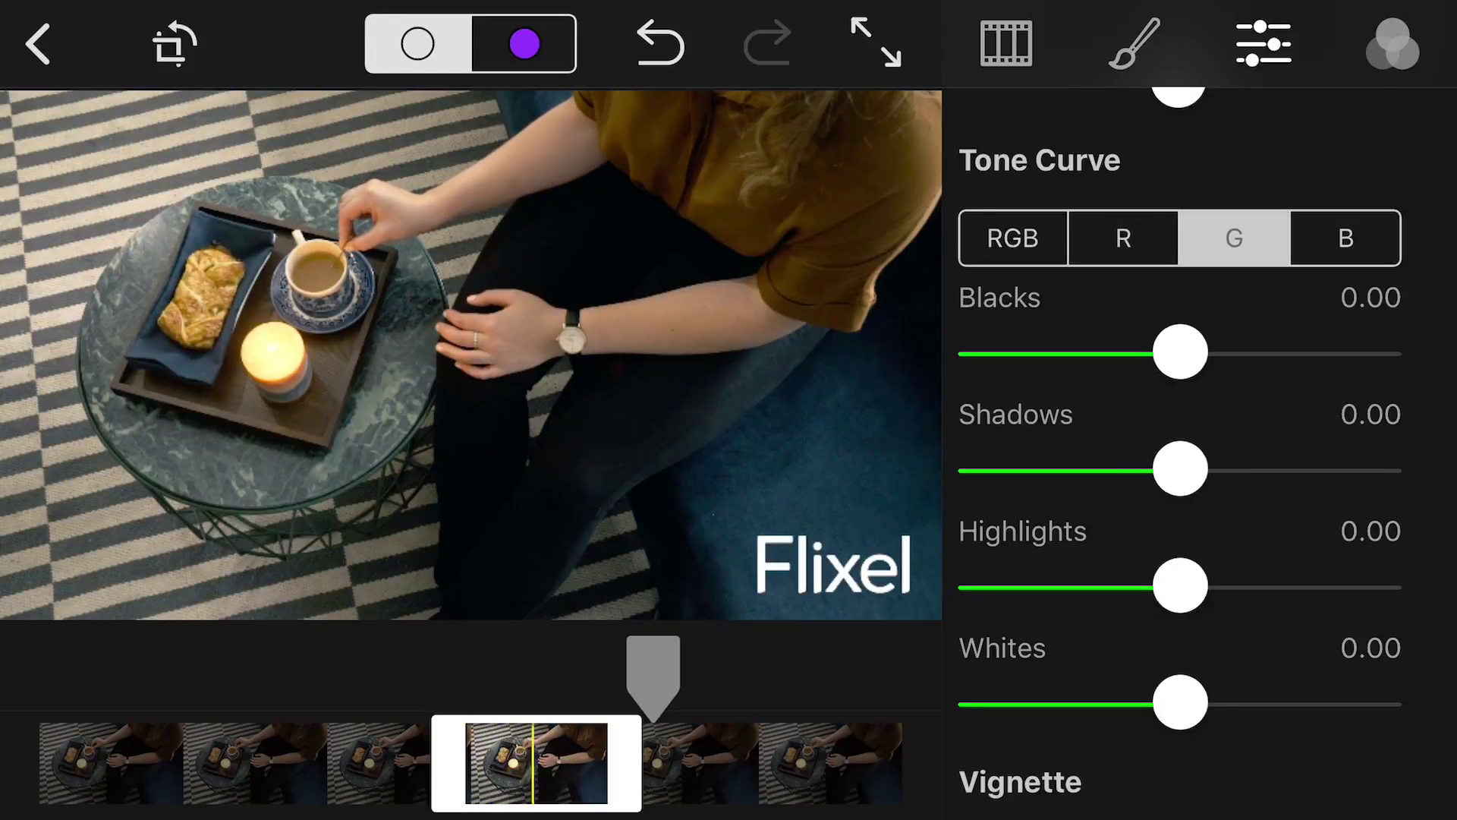
{"action": "left_click_drag", "start_coordinate": [1180, 353], "coordinate": [1154, 352]}
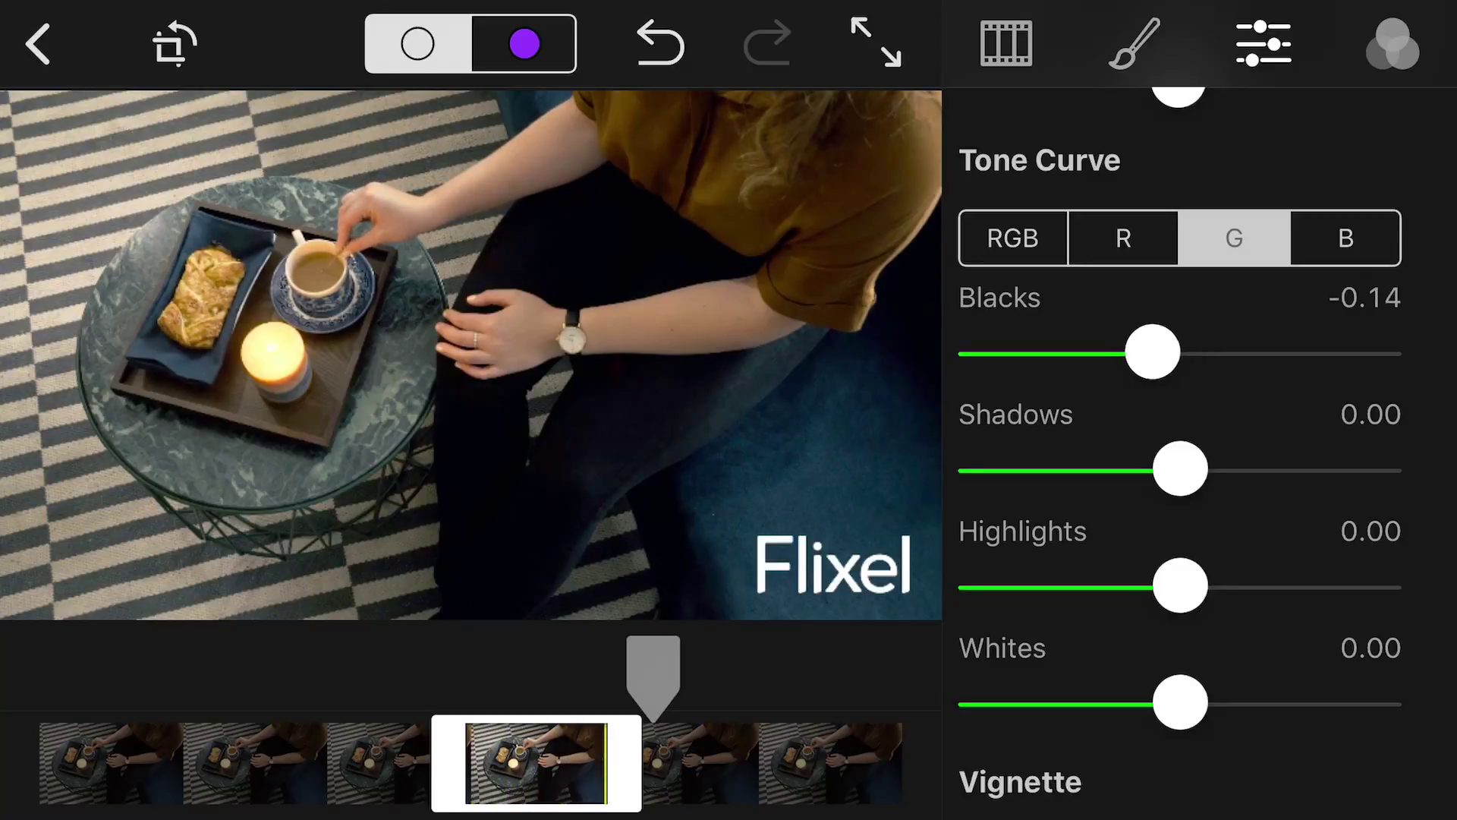
{"action": "left_click_drag", "start_coordinate": [1180, 585], "coordinate": [1204, 585]}
Lift the blue channel's blacks, highlights and shadows.
{"action": "left_click", "coordinate": [1346, 238]}
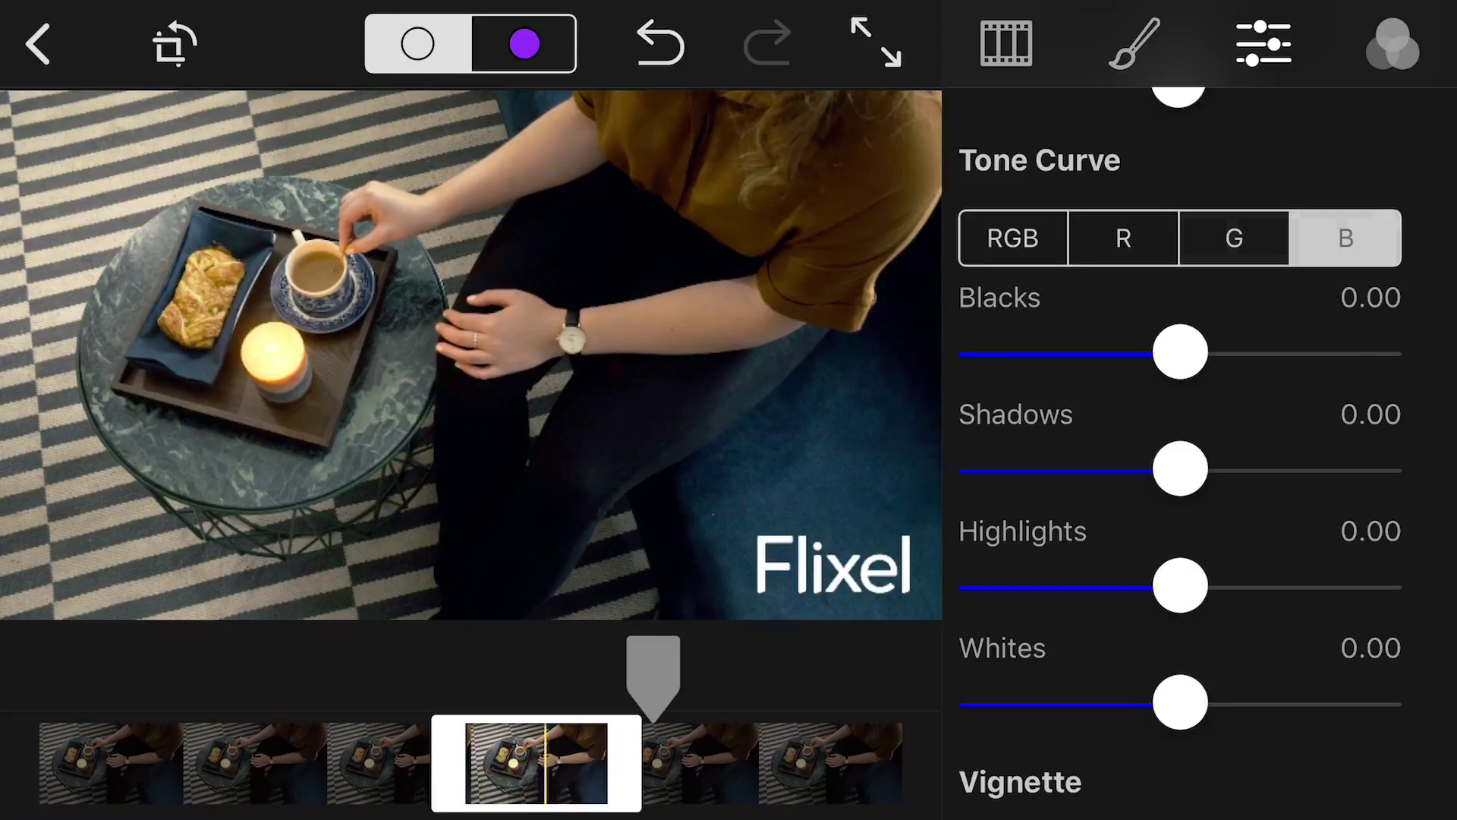
{"action": "left_click_drag", "start_coordinate": [1180, 353], "coordinate": [1214, 353]}
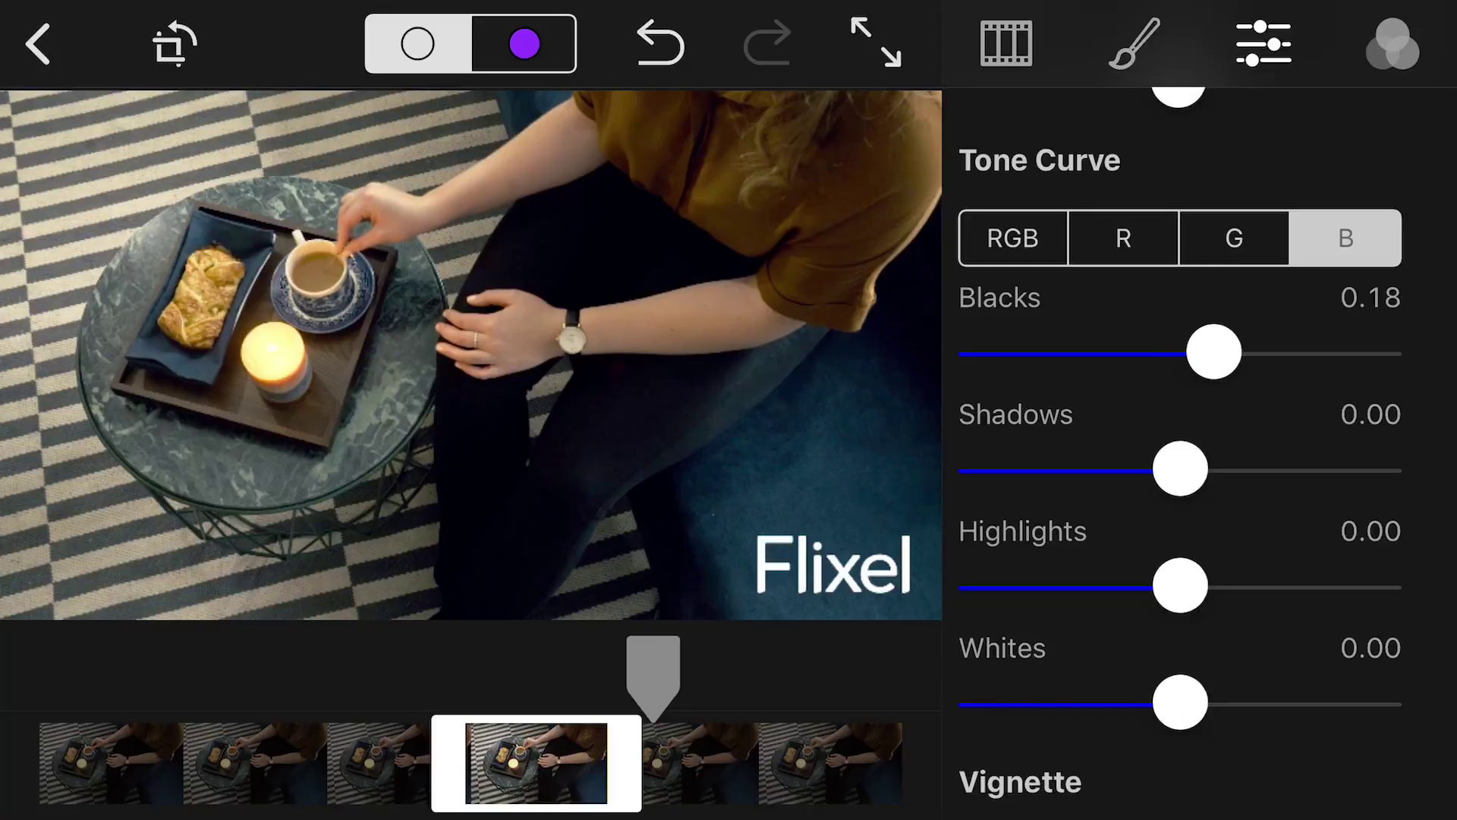
{"action": "left_click_drag", "start_coordinate": [1180, 585], "coordinate": [1227, 585]}
{"action": "left_click_drag", "start_coordinate": [1180, 468], "coordinate": [1210, 468]}
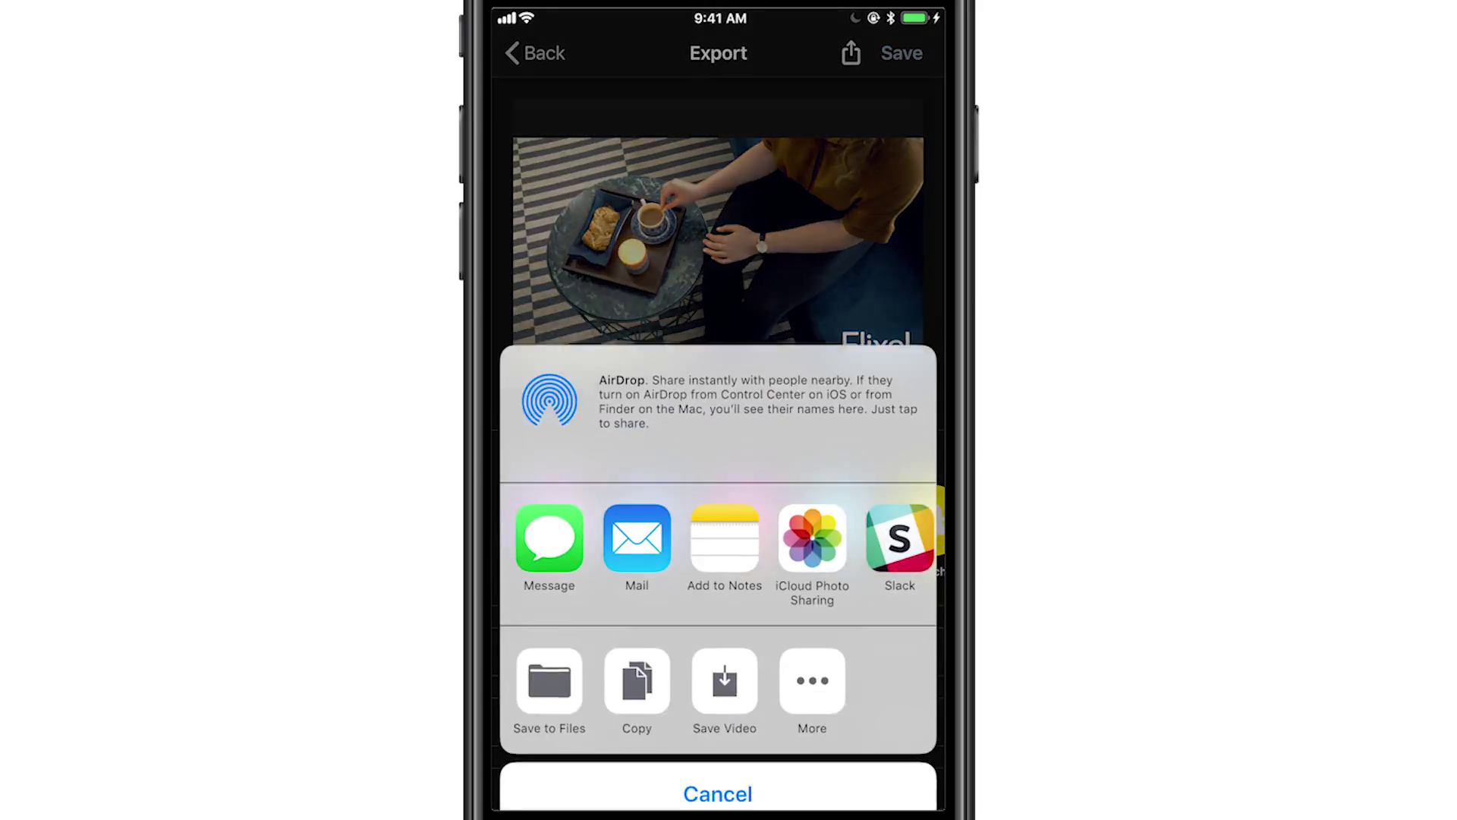
Scroll right through the sharing options for the exported cinemagraph.
{"action": "scroll", "coordinate": [718, 531], "scroll_direction": "right", "scroll_amount": 10}
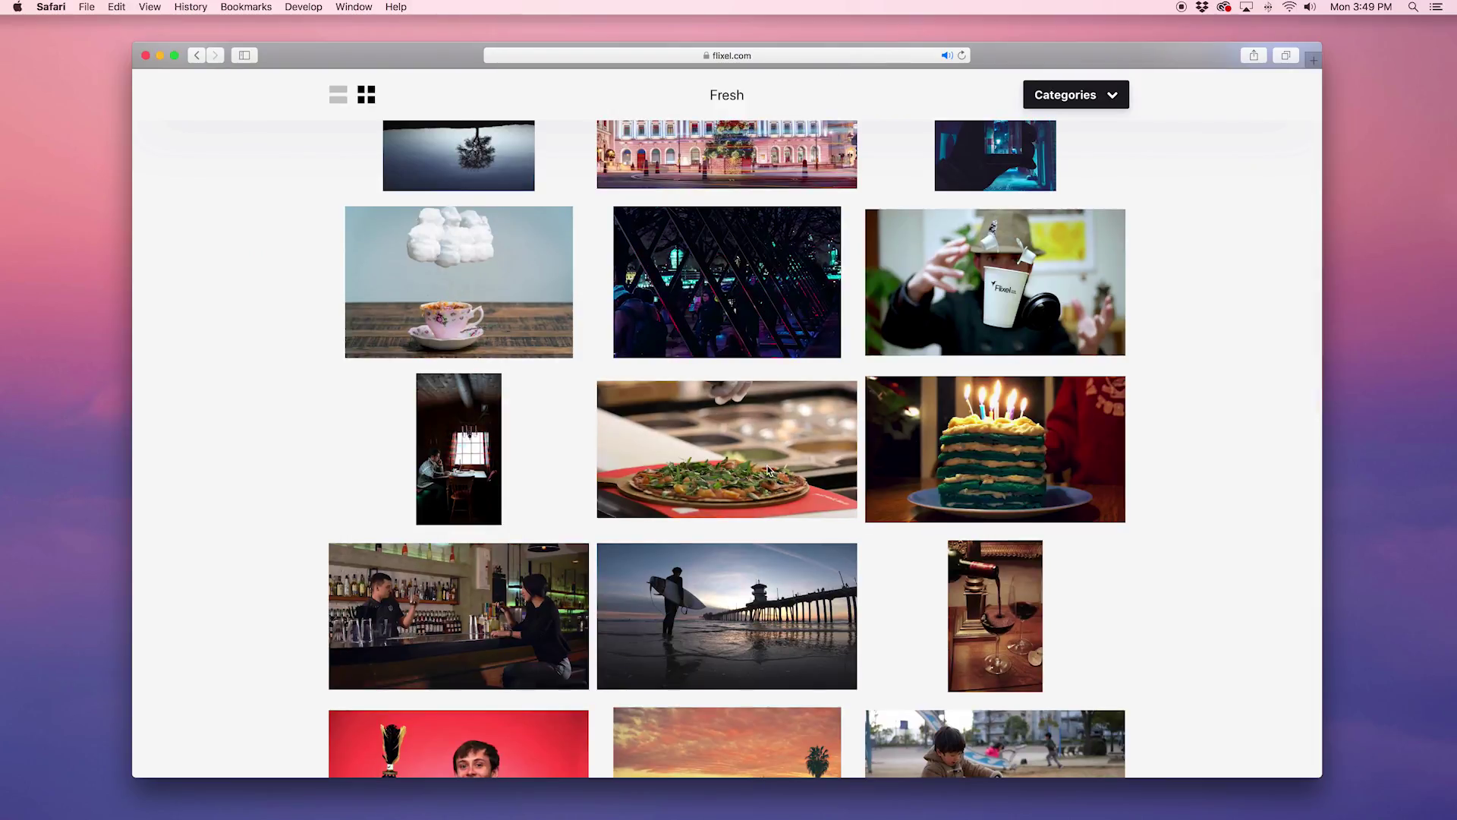
{"action": "scroll", "coordinate": [728, 456], "scroll_direction": "down", "scroll_amount": 4}
{"action": "scroll", "coordinate": [592, 493], "scroll_direction": "down", "scroll_amount": 3}
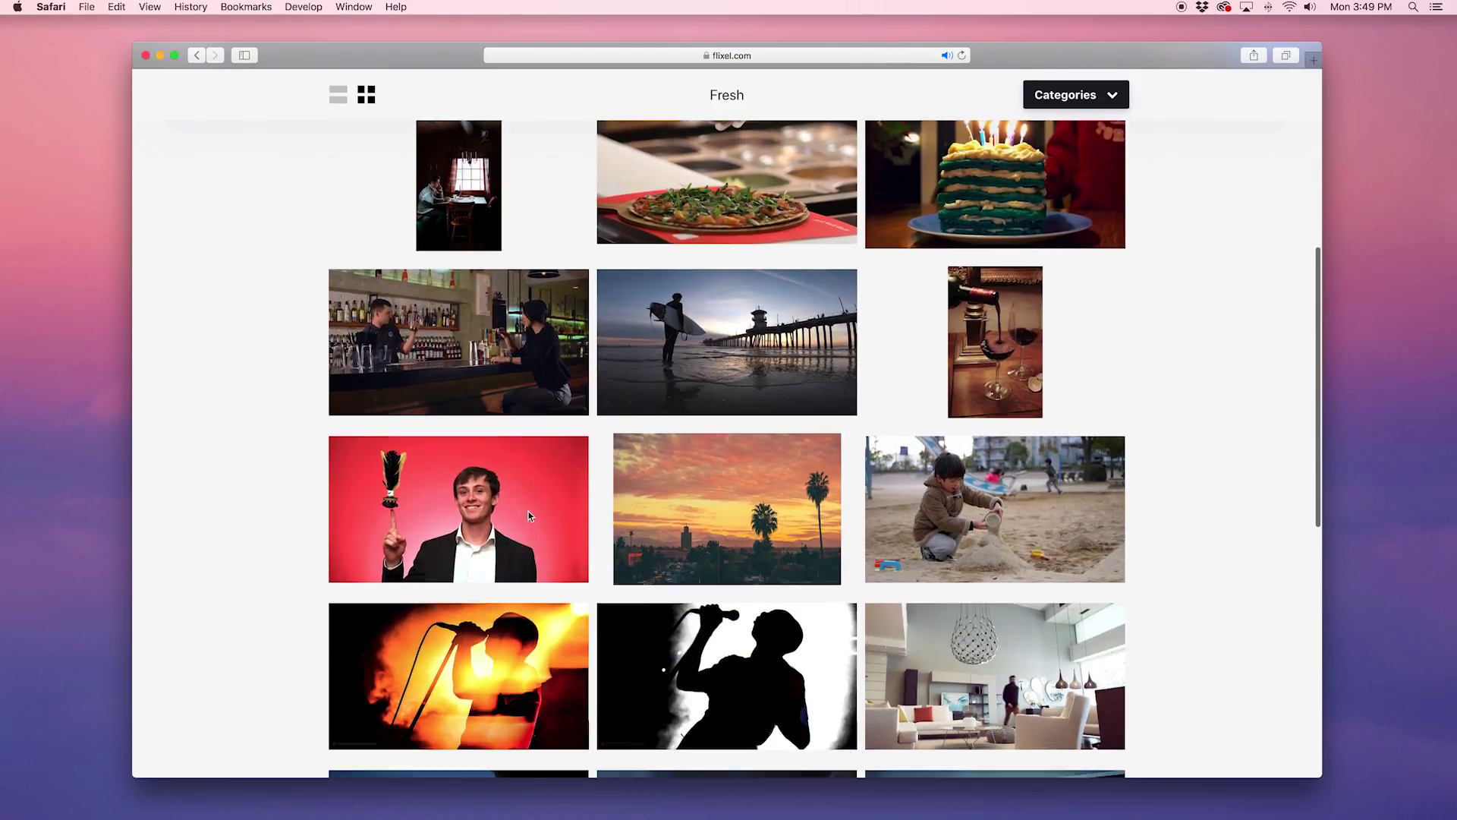